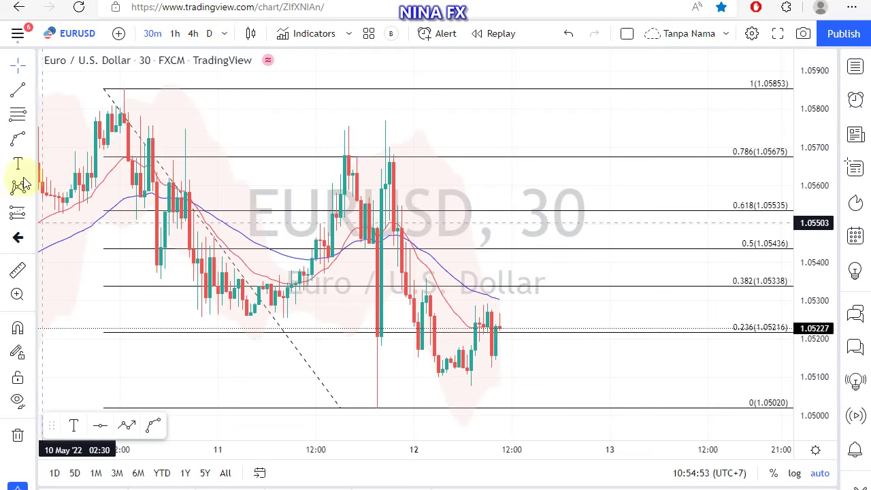
Draw a blue curved arrow from the latest EURUSD candle, peaking at 0.618 and ending at the 0 level.
click(17, 141)
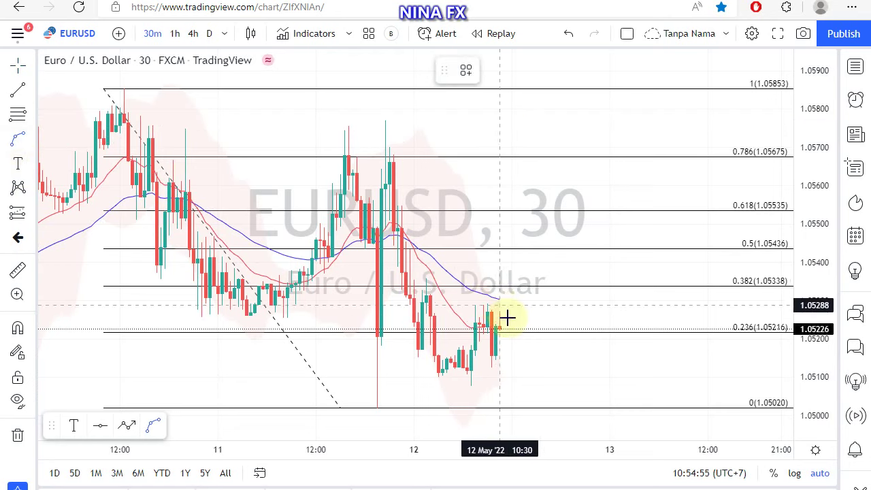
drag(512, 329, 618, 363)
drag(680, 400, 711, 410)
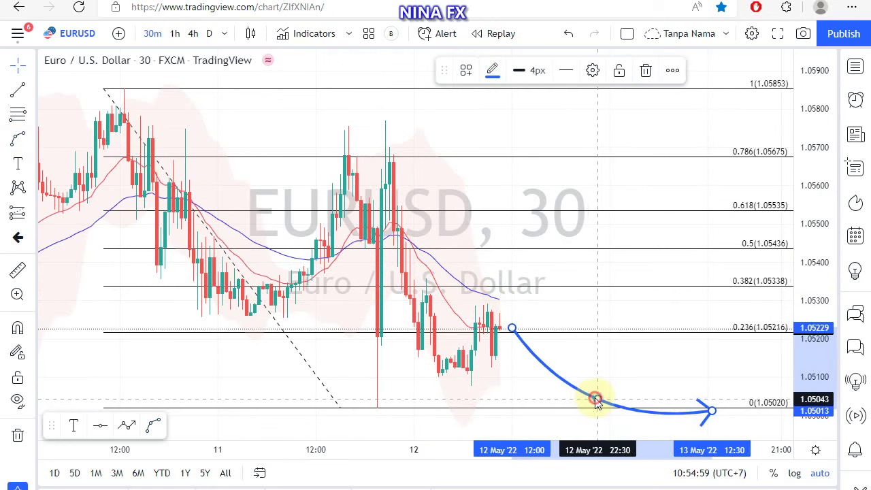
drag(597, 400, 622, 210)
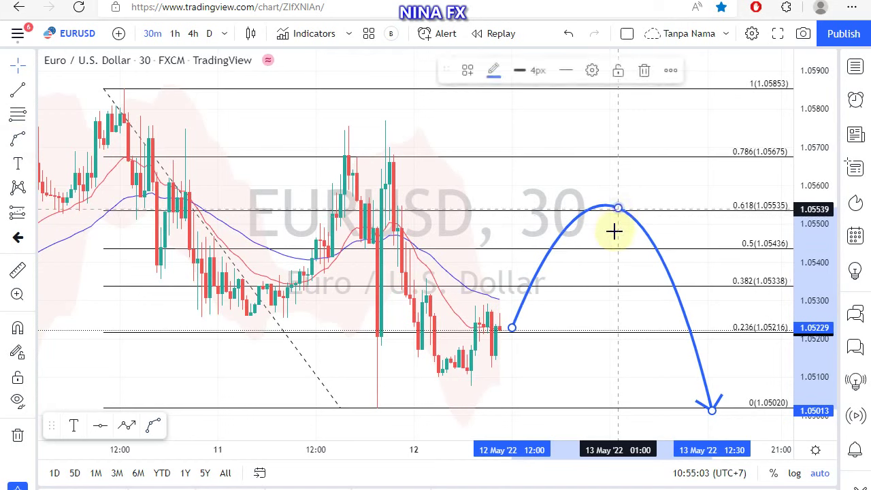
click(638, 247)
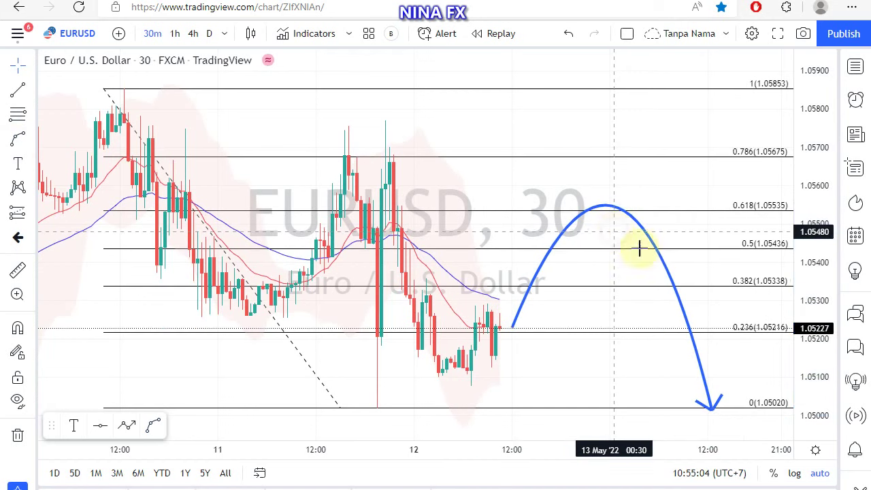
Place a green text label near the chart top reading 'EURUSD, Sell 1.05530 Tp 1.05000'.
click(18, 163)
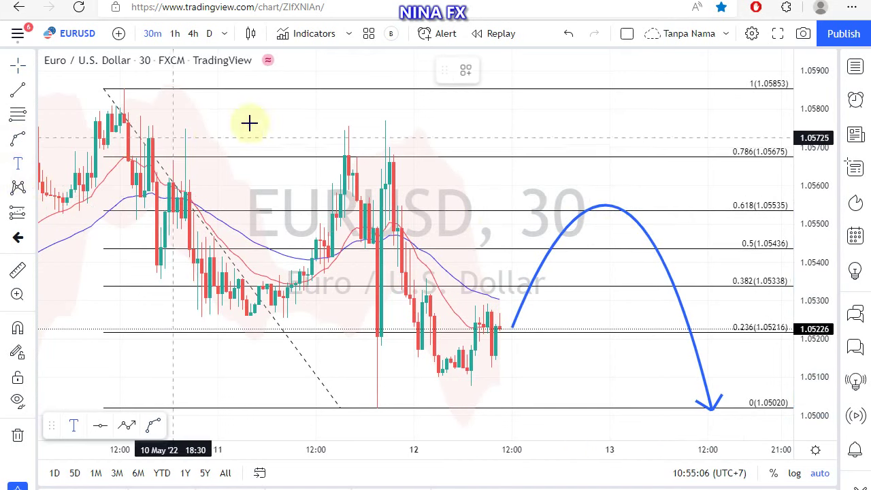
click(271, 96)
text(E)
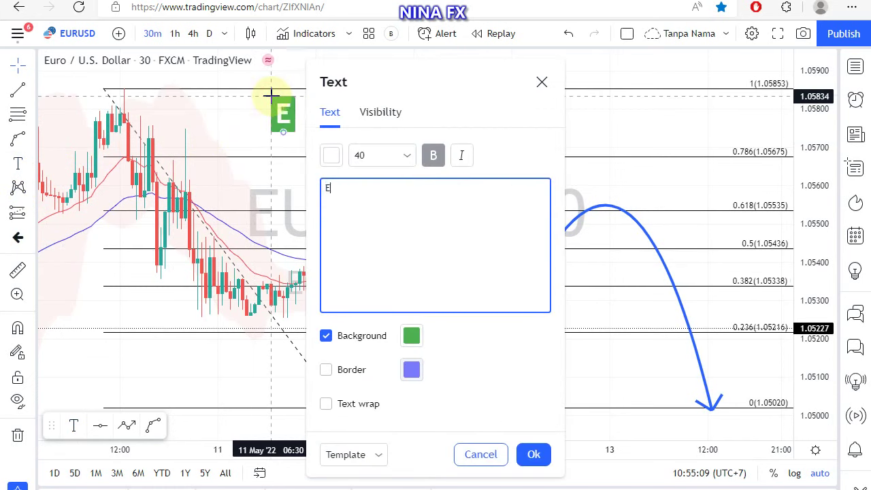
text(URUSD, Se)
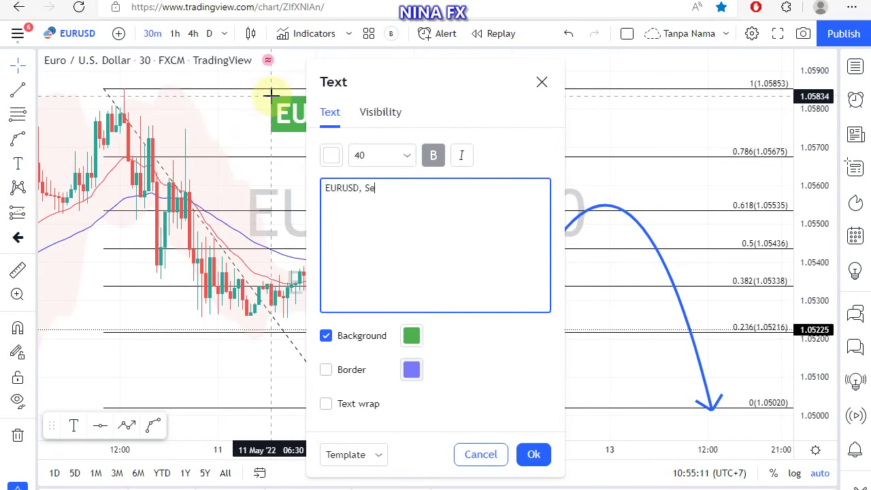
text(ll 1.0)
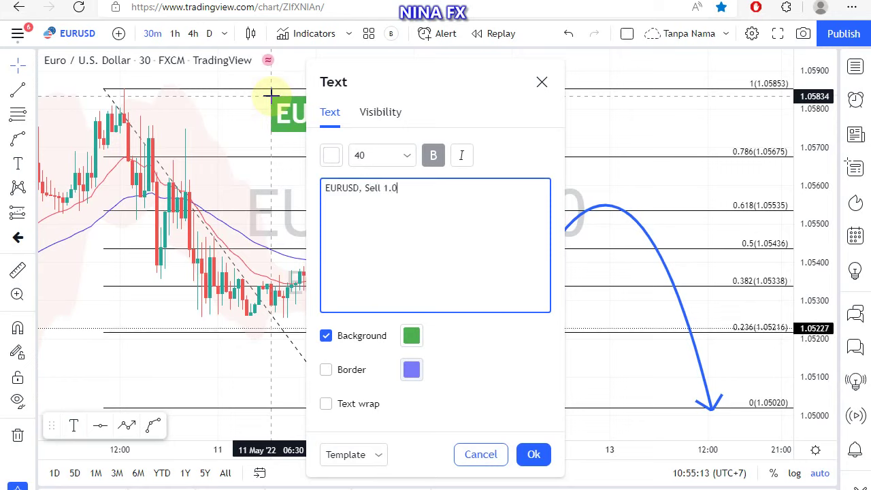
text(55)
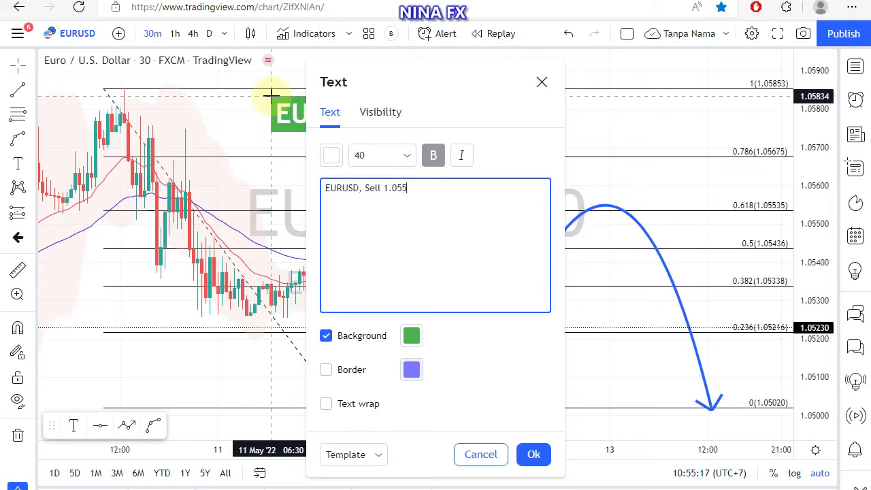
text(30)
text( Tp 1)
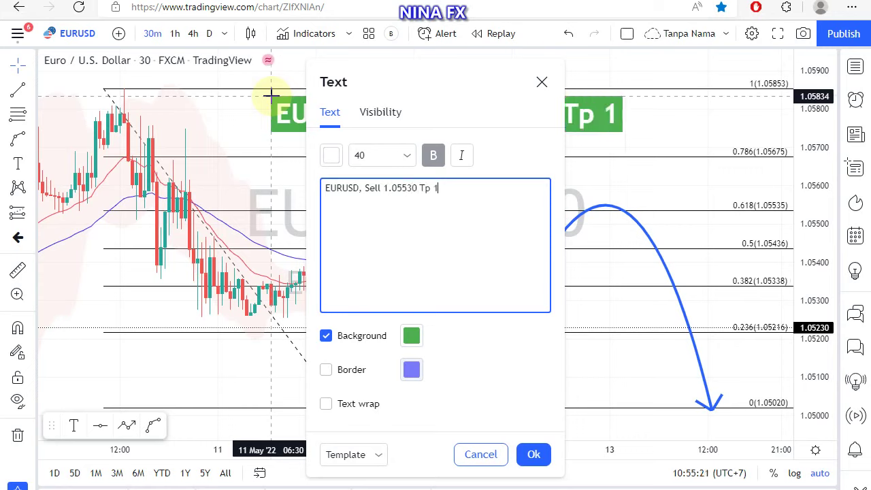
text(.0)
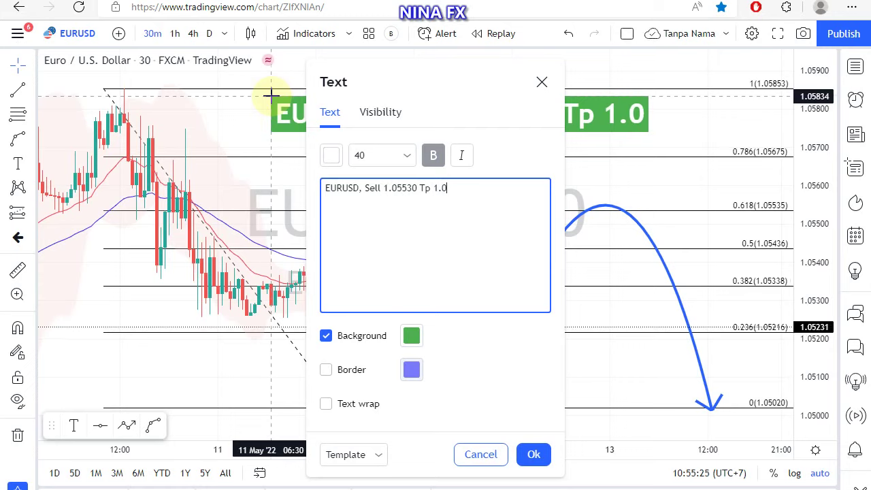
text(500)
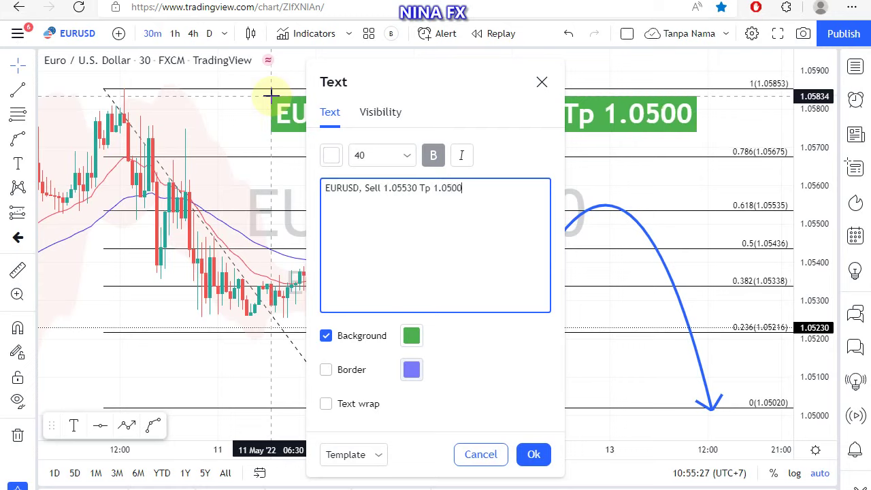
text(0)
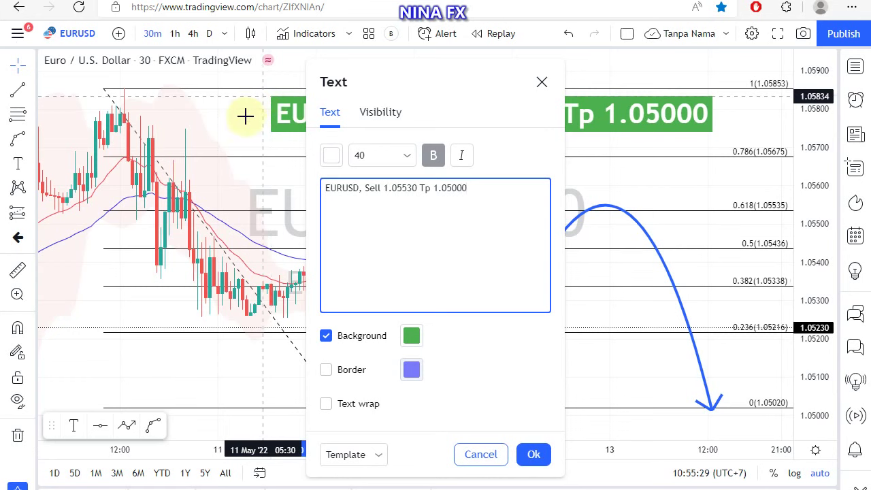
click(247, 115)
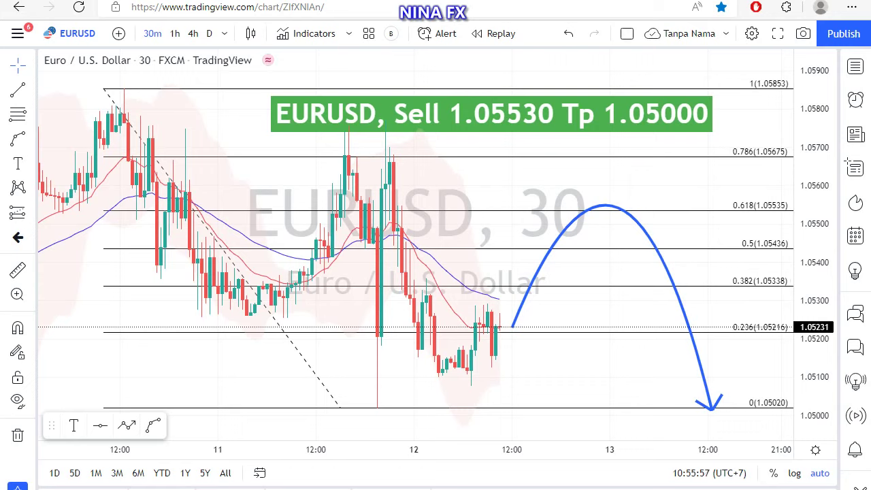
Switch the chart to GBPUSD from the watchlist, then hide the watchlist.
click(855, 65)
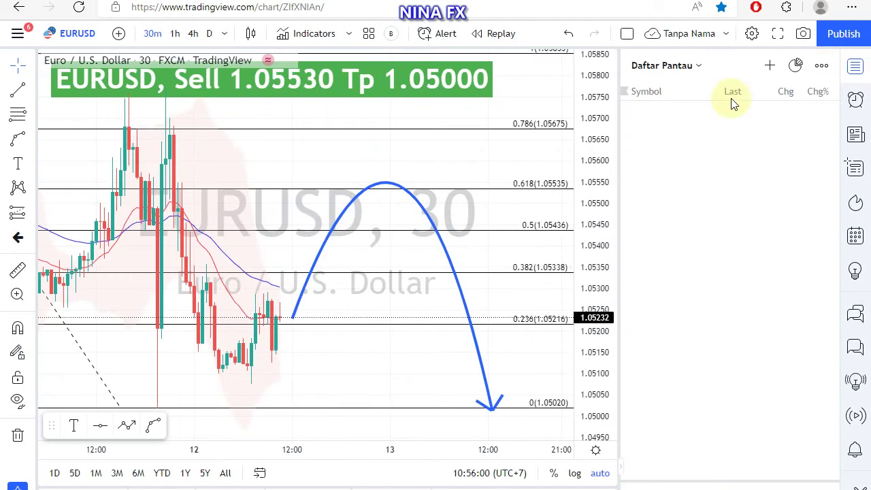
click(661, 161)
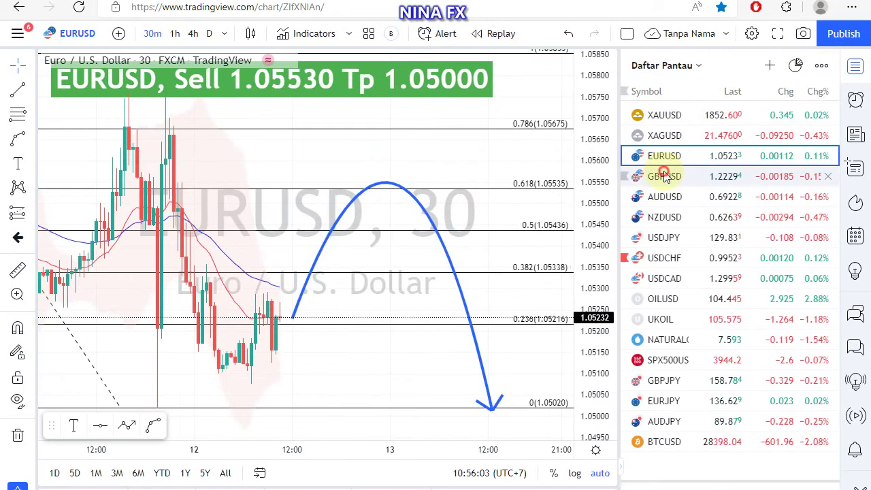
key(Down)
click(855, 65)
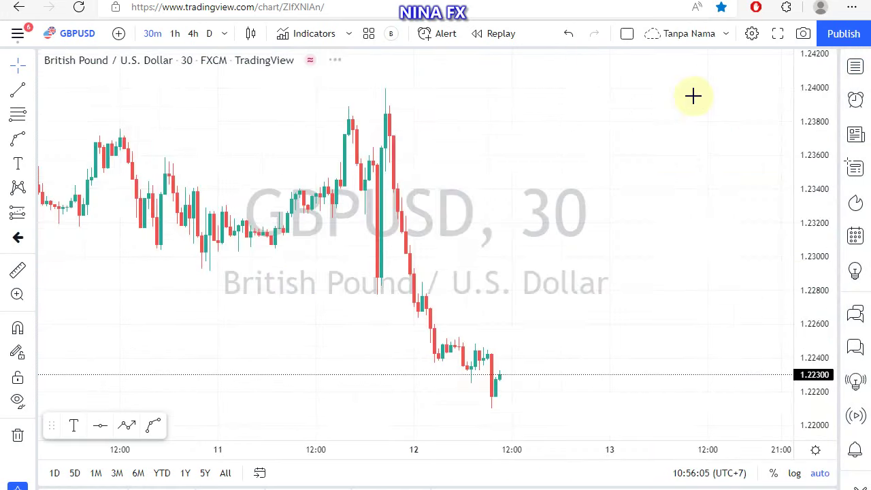
Pan to the latest candles and compress the price scale so Fib levels 1.272 through -0.236 show.
drag(560, 116, 457, 117)
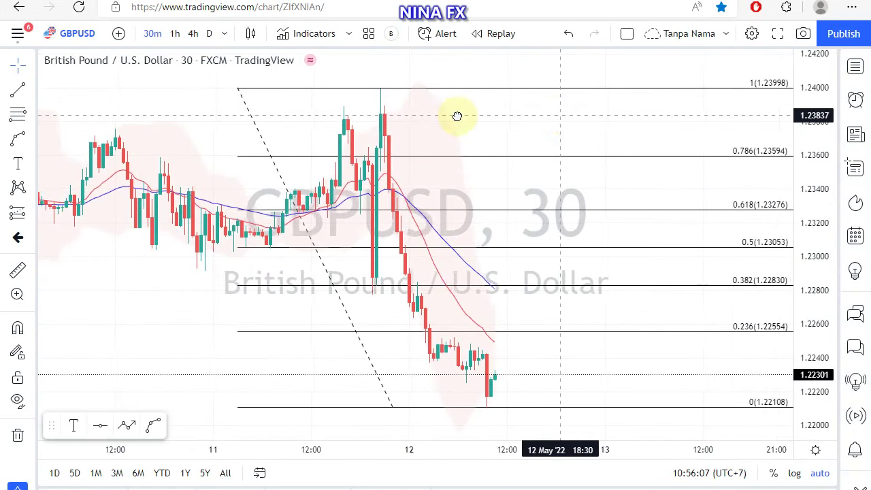
scroll(457, 116, up, 1)
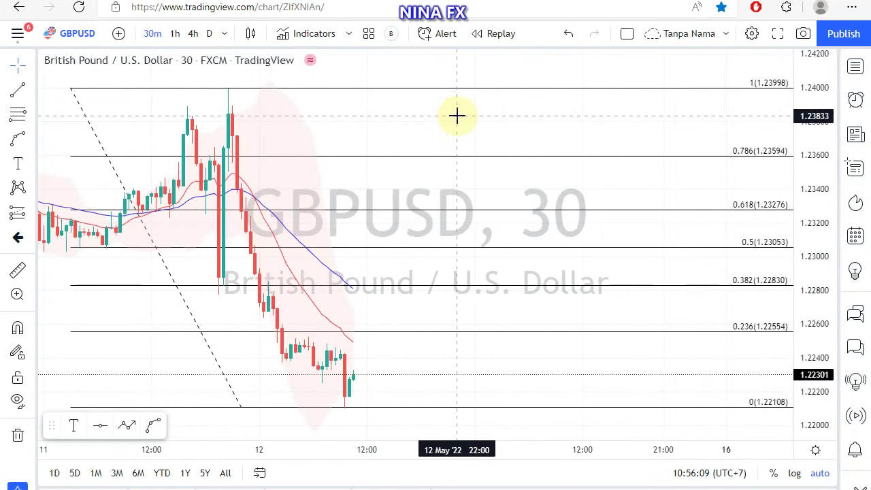
scroll(443, 119, up, 1)
drag(381, 121, 565, 140)
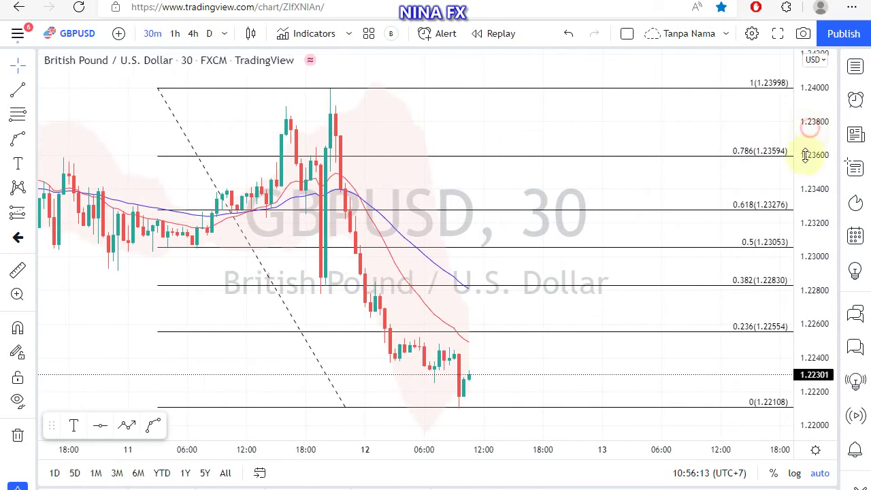
drag(805, 155, 797, 226)
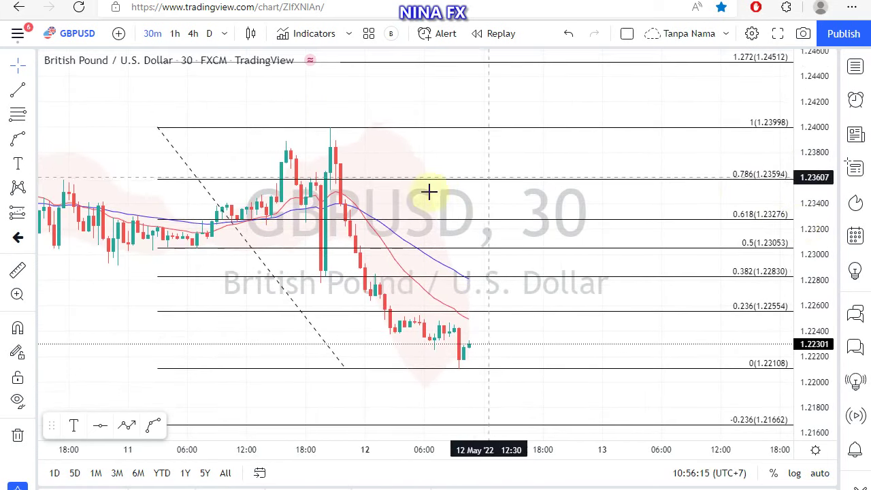
Draw a blue curved arrow from the latest GBPUSD price, peaking at 0.382 and ending at -0.236.
click(18, 138)
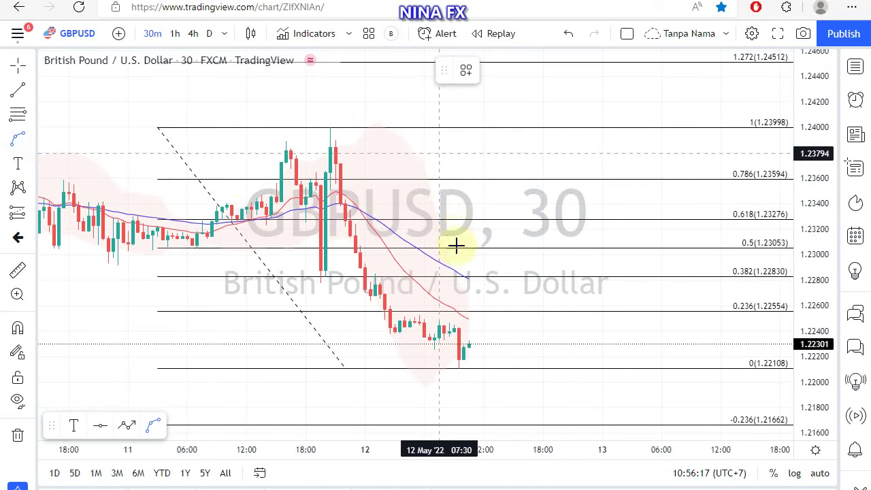
click(483, 343)
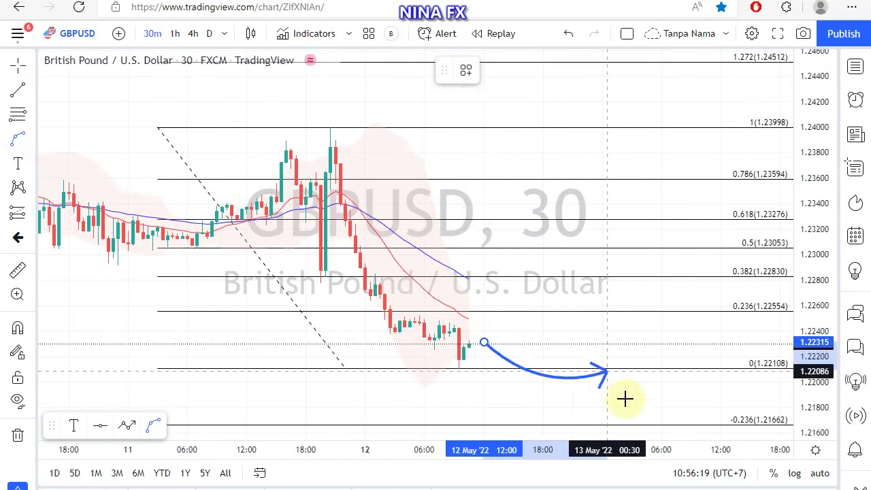
click(666, 430)
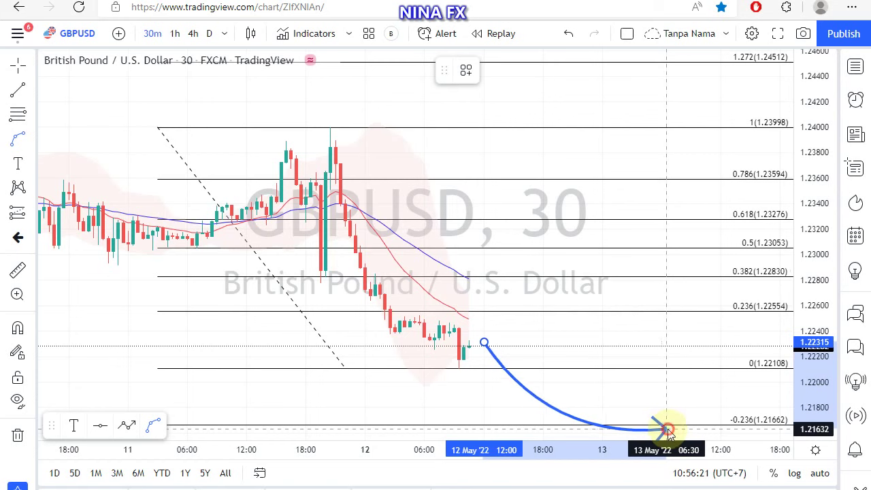
mouse_move(563, 415)
mouse_down()
mouse_move(575, 265)
mouse_move(568, 276)
mouse_up()
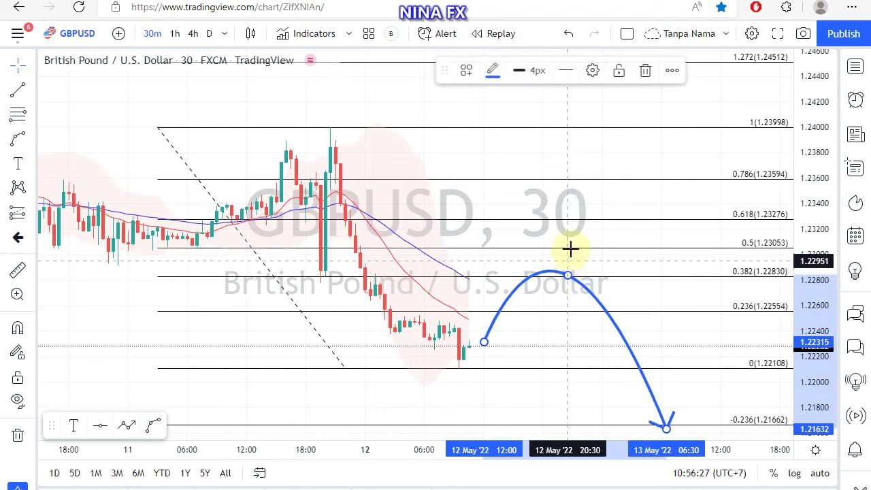
click(599, 253)
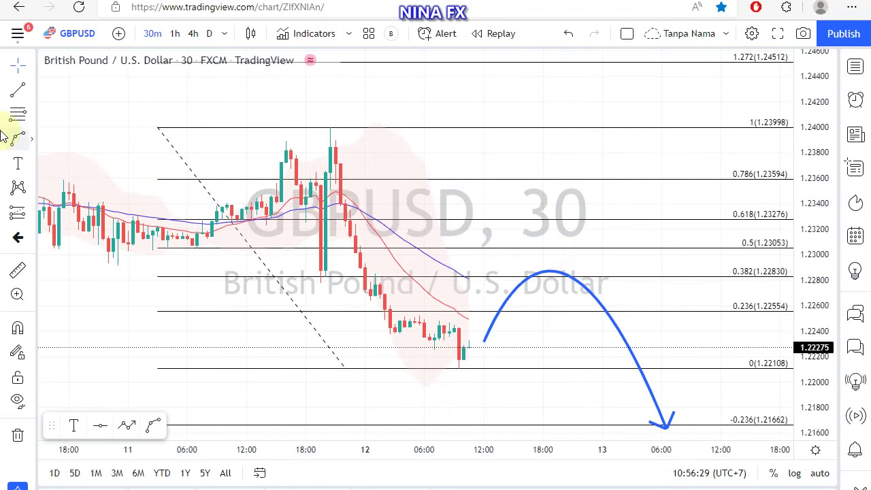
Add a green label 'GBPUSD, Sell 1.22830 Tp 1.21600' at the chart top and nudge it left.
click(17, 164)
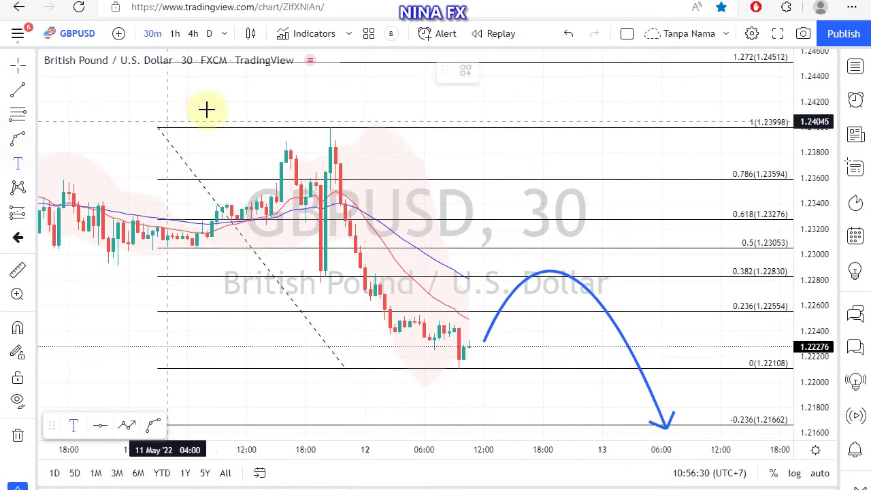
click(294, 80)
text(GBP)
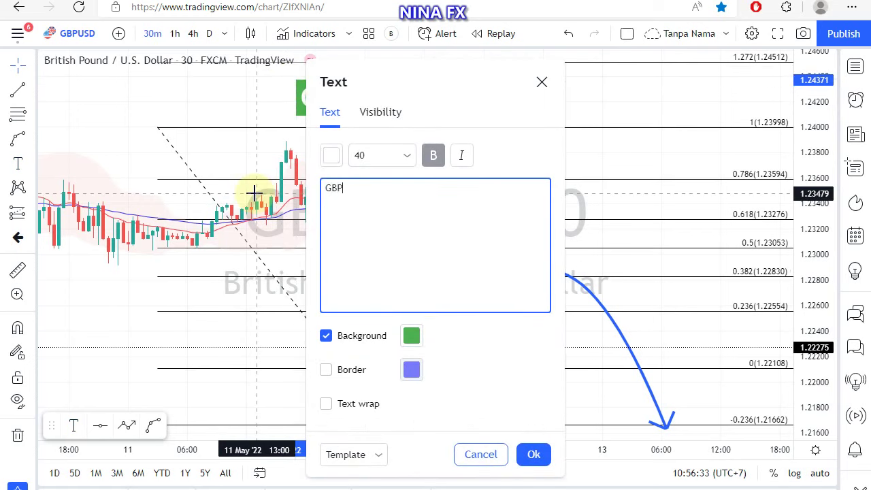
text(USD, Sel)
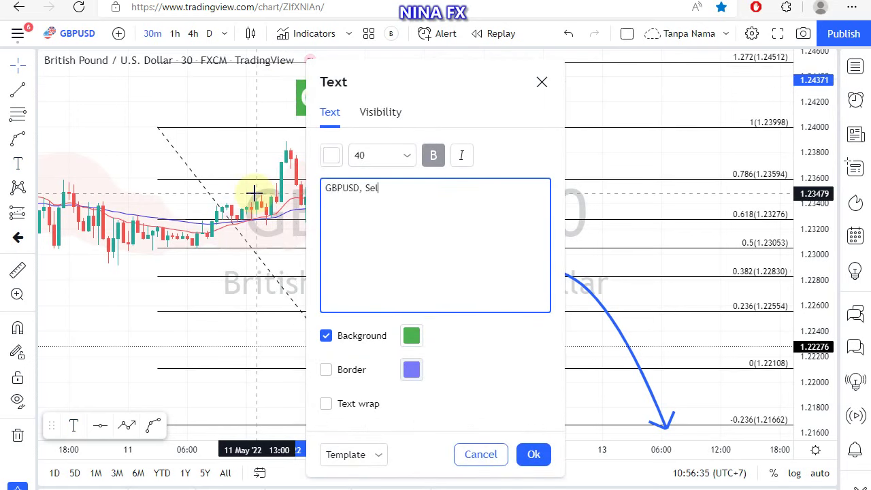
text(l 1.22)
text(830)
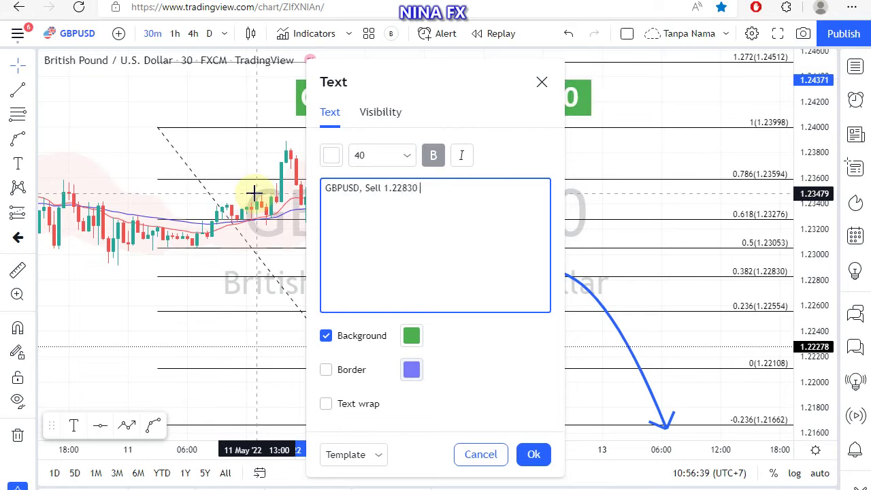
text( Tp 1.2)
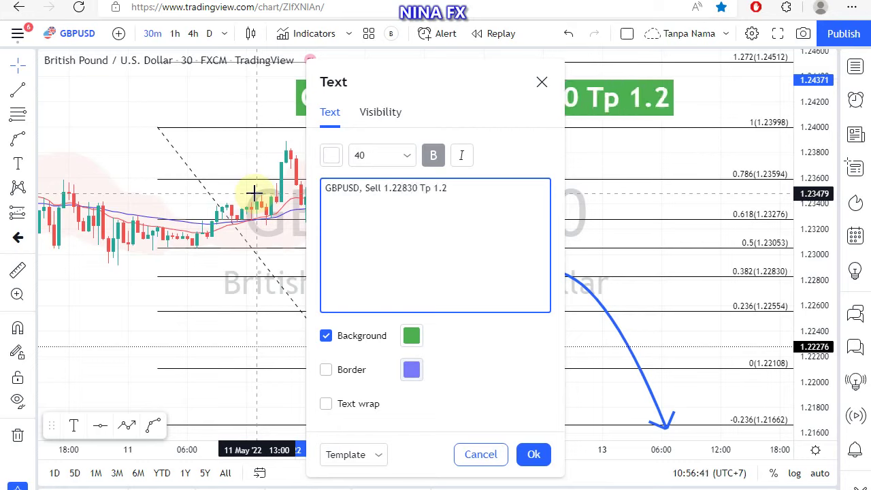
text(1)
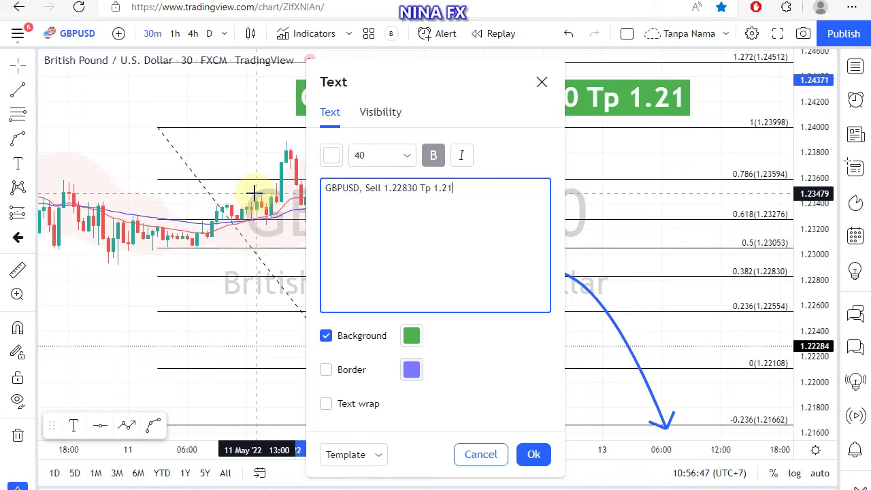
text(600)
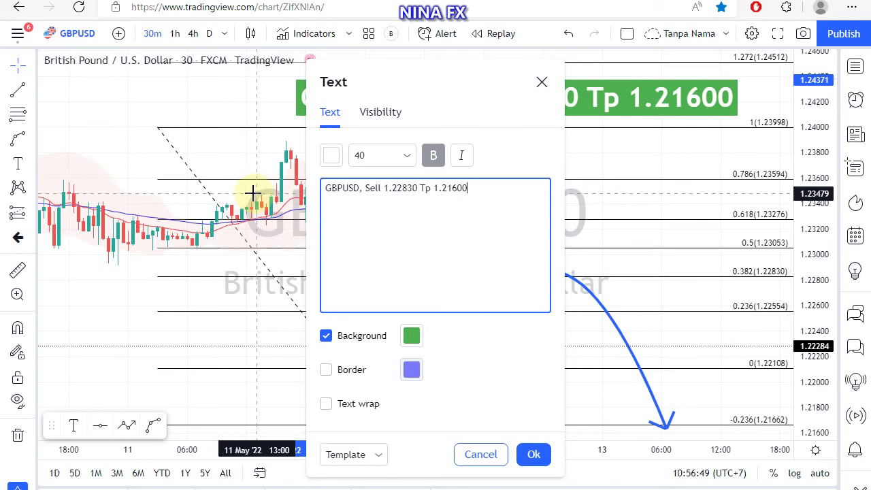
click(343, 68)
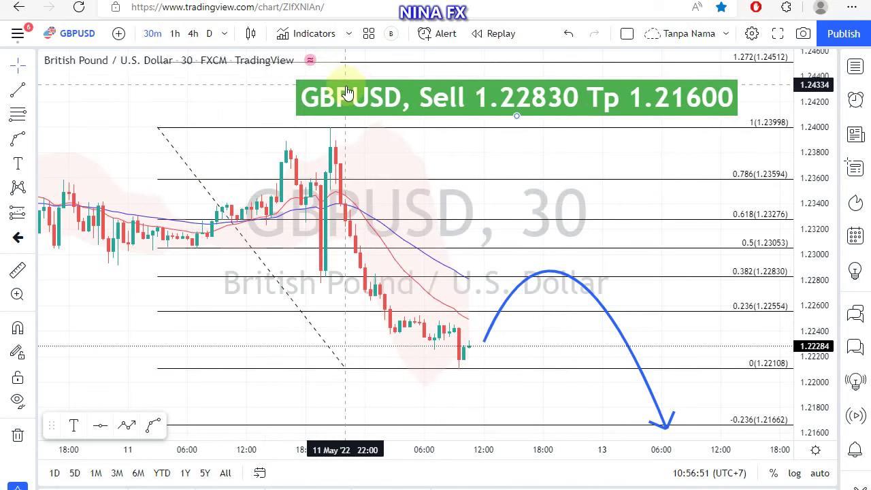
drag(344, 95, 304, 95)
click(142, 103)
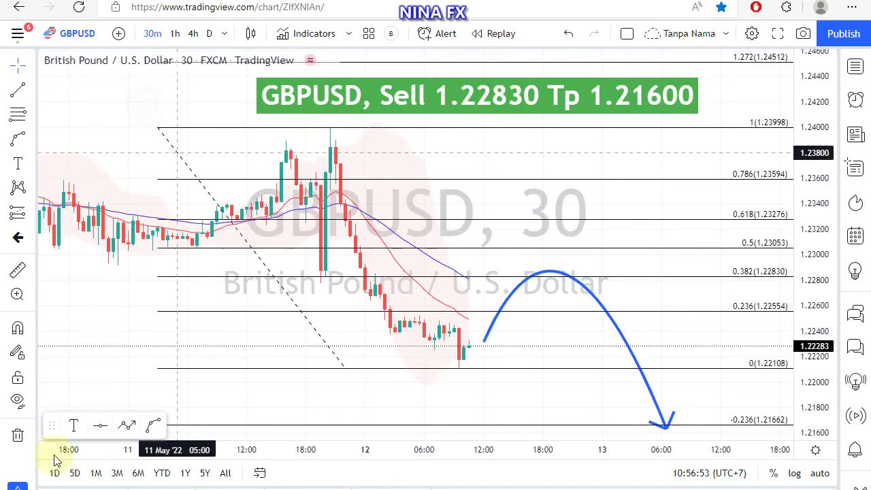